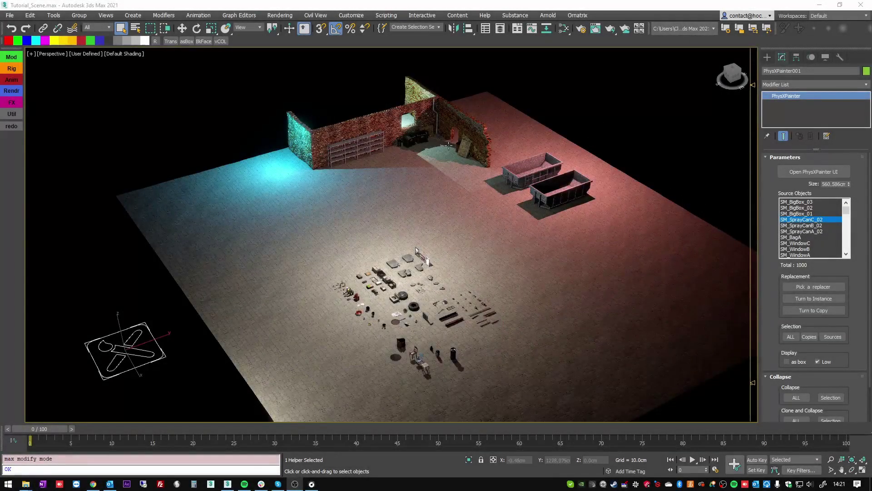
Step: Open the PhysX Painter UI from the selected helper and look through its Assets list
mouse_move(448, 145)
middle_mouse_down("alt")
mouse_move(439, 163)
mouse_move(447, 206)
middle_mouse_up("alt")
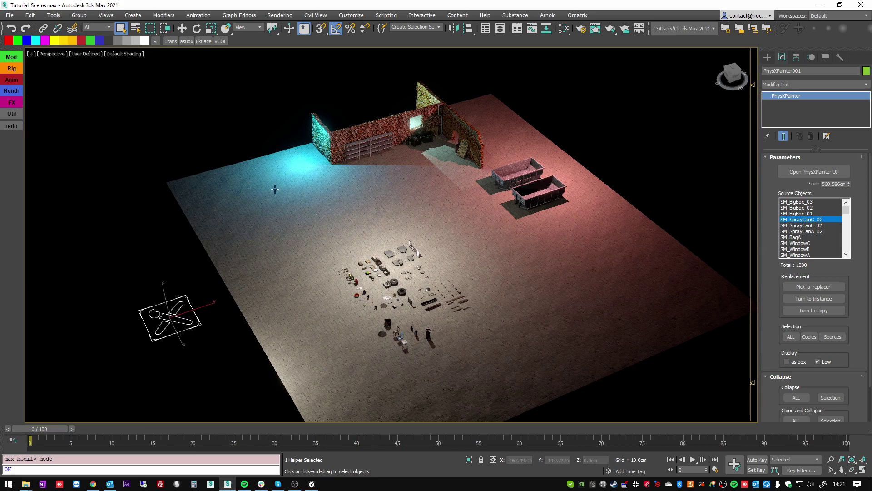
middle_click_drag(274, 190, 317, 179, "alt")
scroll(305, 191, "up", 1)
left_click(810, 175)
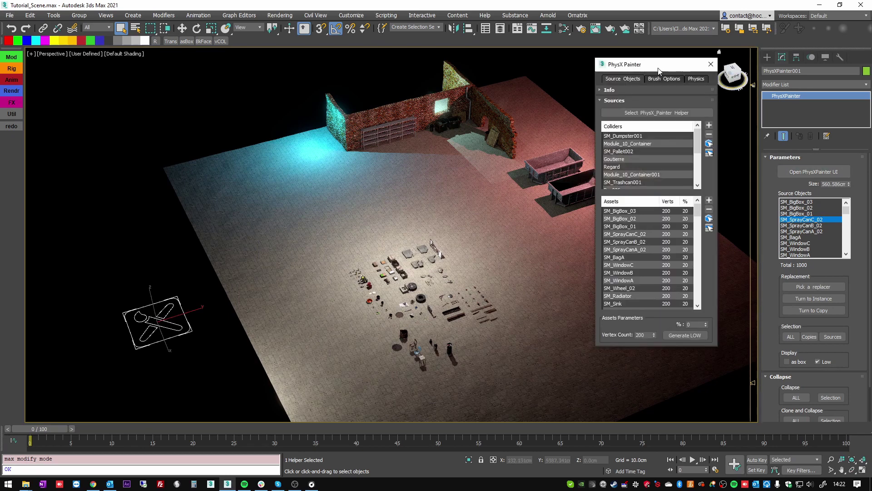
mouse_move(656, 70)
left_mouse_down()
mouse_move(598, 86)
mouse_move(608, 85)
left_mouse_up()
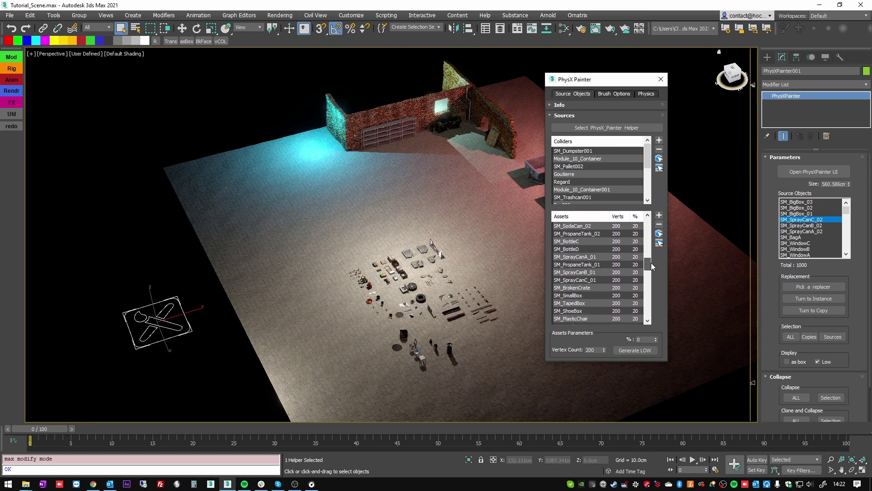
left_click(571, 258)
left_click(573, 289)
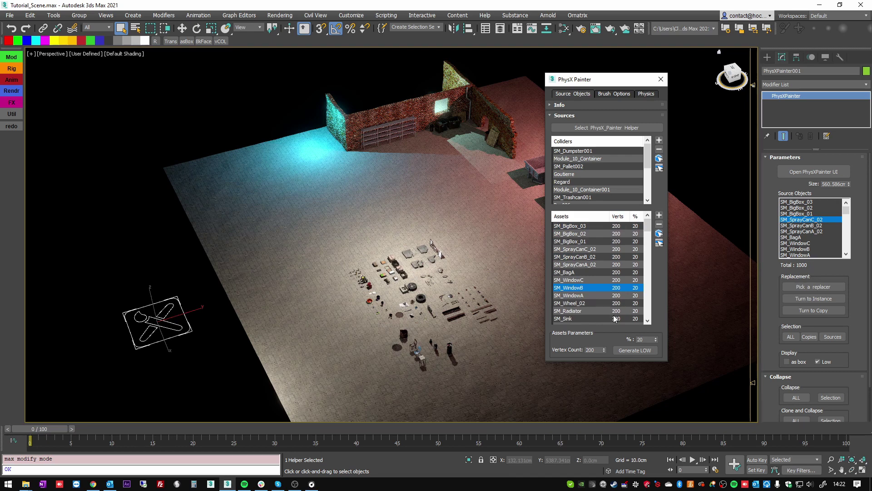
Step: Select the SM_Wheel_02 object in the scene and examine its K_HULL and MassFX Rigid Body modifier parameters
left_click(434, 296)
left_click(435, 297)
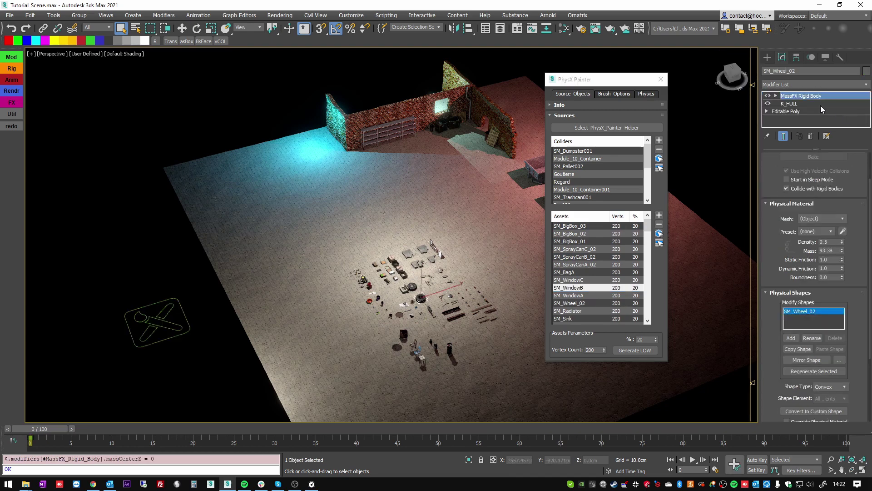
left_click(809, 103)
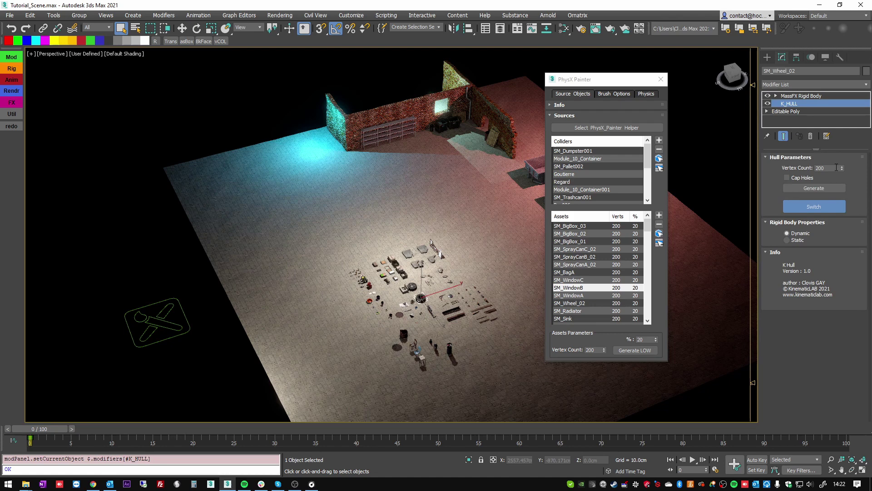
left_click(800, 96)
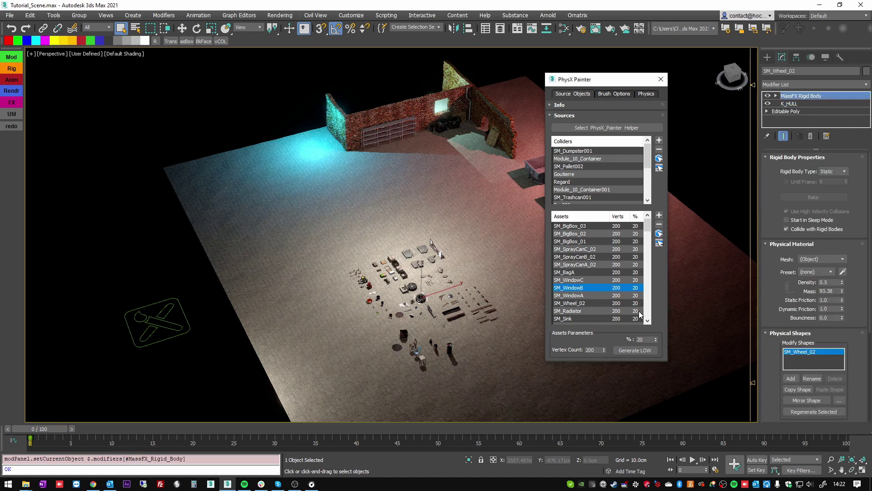
Step: Set the percentage of the assets from SM_BigBox_03 through SM_WindowC to 79
mouse_move(650, 222)
left_mouse_down()
mouse_move(649, 269)
mouse_move(648, 219)
left_mouse_up()
left_click(574, 226)
left_click(573, 280, "shift")
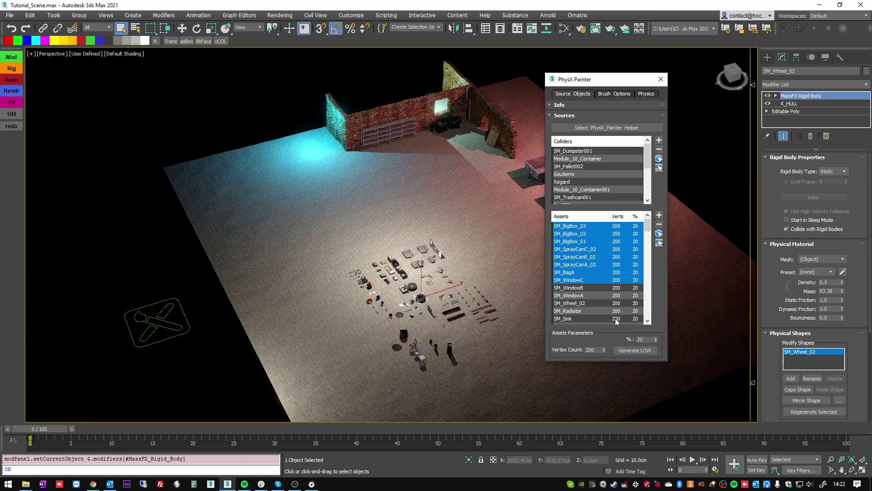
left_click_drag(656, 341, 650, 307)
Step: Close the painter window, reopen it from the PhysXPainter001 helper and check the percentages stored for the assets
left_click(661, 79)
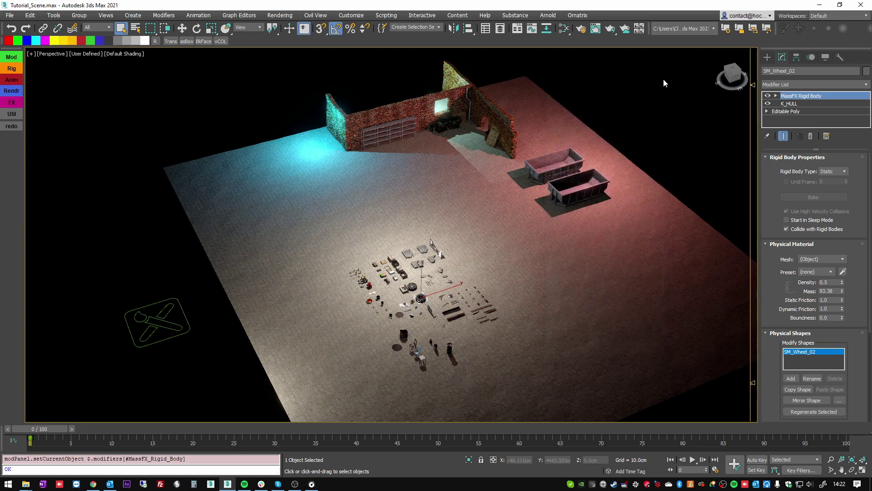
middle_click_drag(121, 257, 161, 246)
left_click_drag(162, 246, 204, 352)
left_click(816, 174)
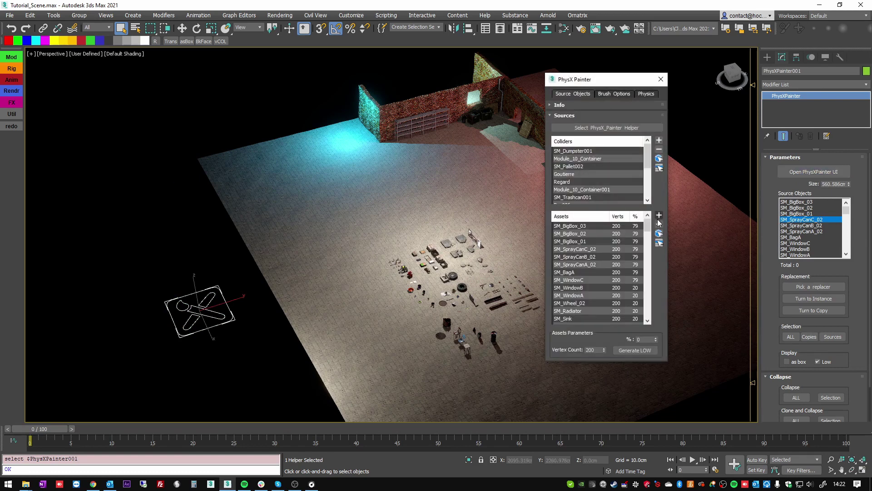
left_click(633, 226)
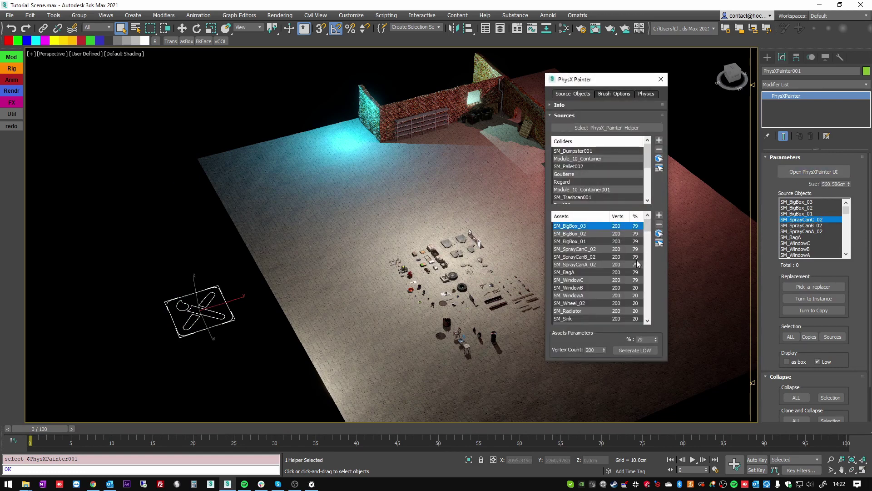
left_click(635, 282)
left_click(635, 226)
mouse_move(647, 226)
left_mouse_down()
mouse_move(647, 266)
mouse_move(648, 219)
left_mouse_up()
Step: Inspect the hull vertex count and rigid body settings of SM_Wheel_02 again alongside the asset list
left_click(462, 286)
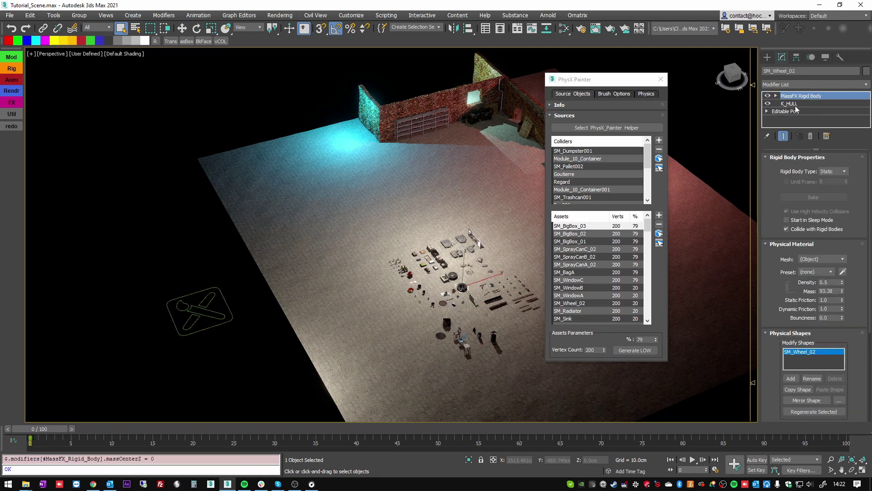
left_click(791, 103)
left_click_drag(829, 167, 811, 167)
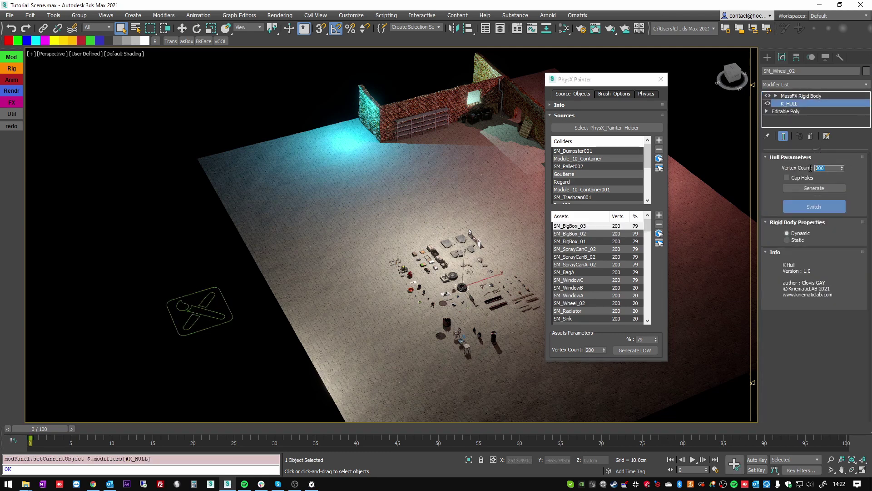
left_click(799, 95)
mouse_move(647, 227)
left_mouse_down()
mouse_move(650, 312)
mouse_move(652, 221)
left_mouse_up()
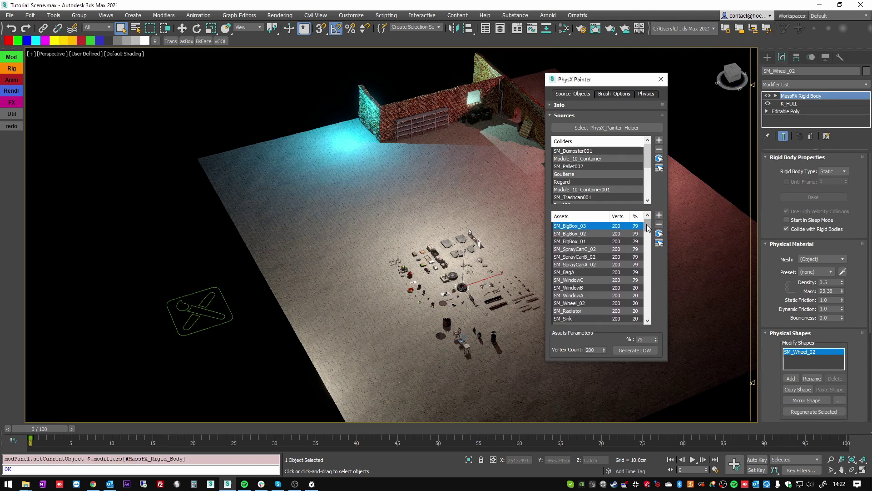
Step: In the brush options, set the minimum and maximum X rotation to 0 and the minimum scale to 1
left_click(606, 94)
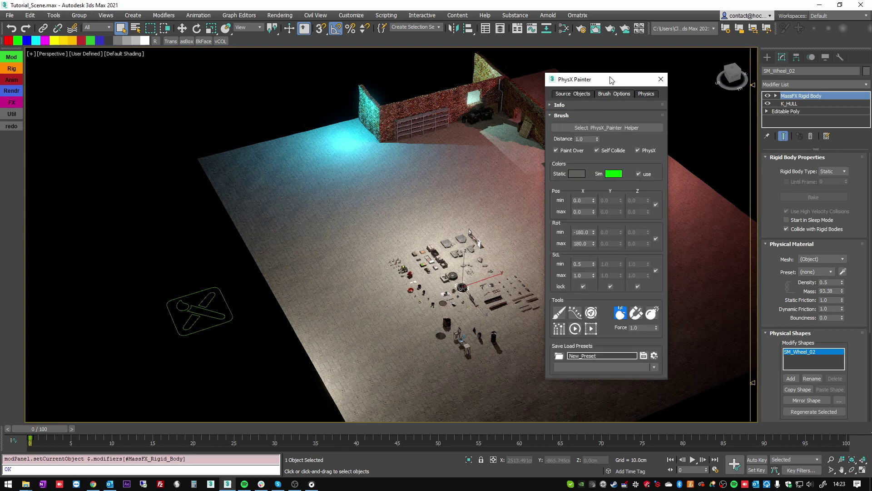
left_click_drag(611, 81, 653, 63)
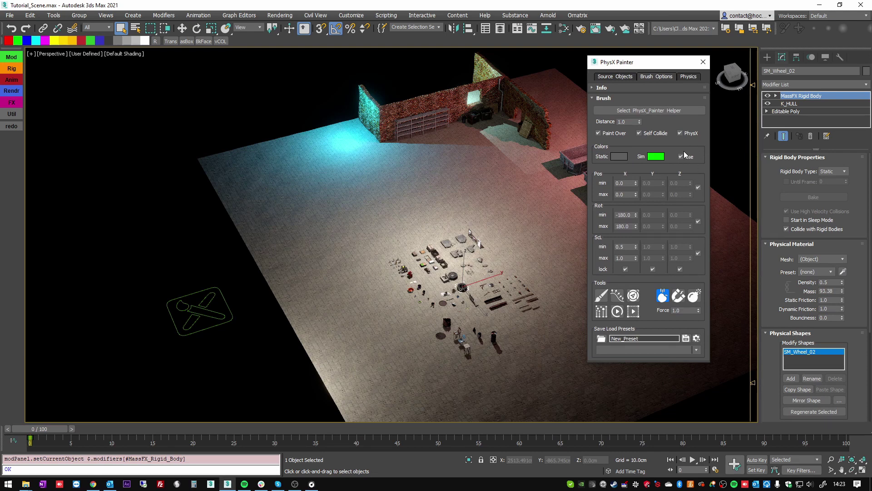
left_click_drag(657, 62, 680, 61)
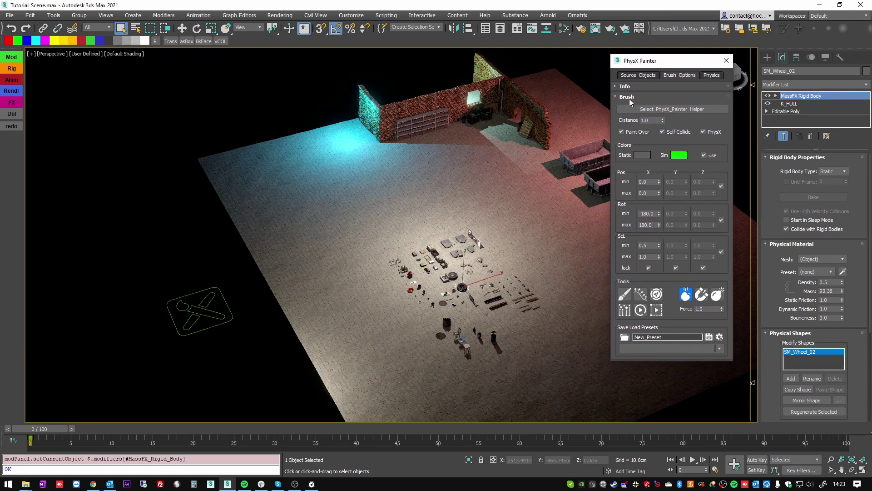
middle_click_drag(516, 200, 477, 189)
right_click(659, 213)
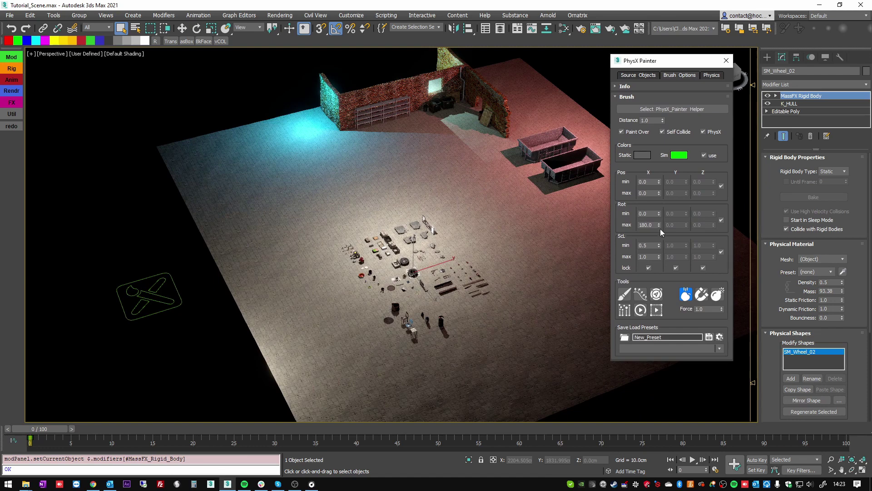
right_click(660, 226)
left_click_drag(650, 246, 623, 240)
type("1")
key("Return")
mouse_move(684, 62)
left_mouse_down()
mouse_move(649, 69)
mouse_move(657, 68)
left_mouse_up()
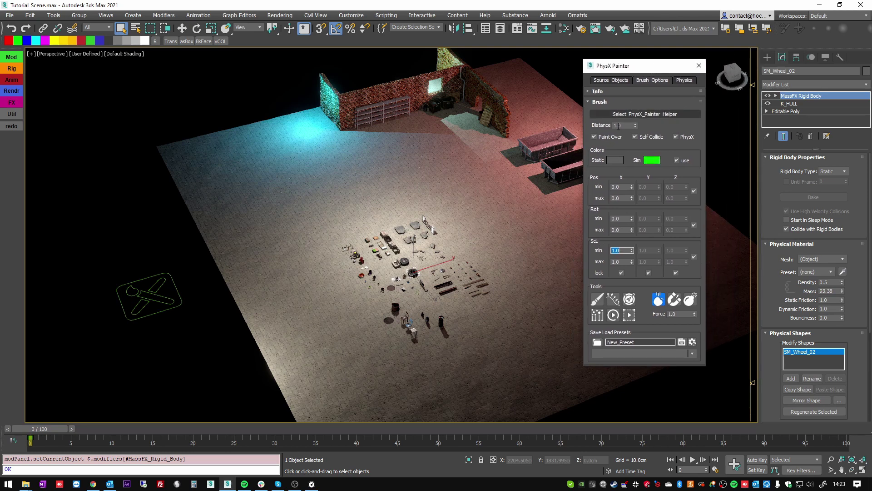
Step: Set the brush distance to 3.7, disable Self Collide and set the X rotation range from -180 to 180
left_click_drag(635, 126, 636, 114)
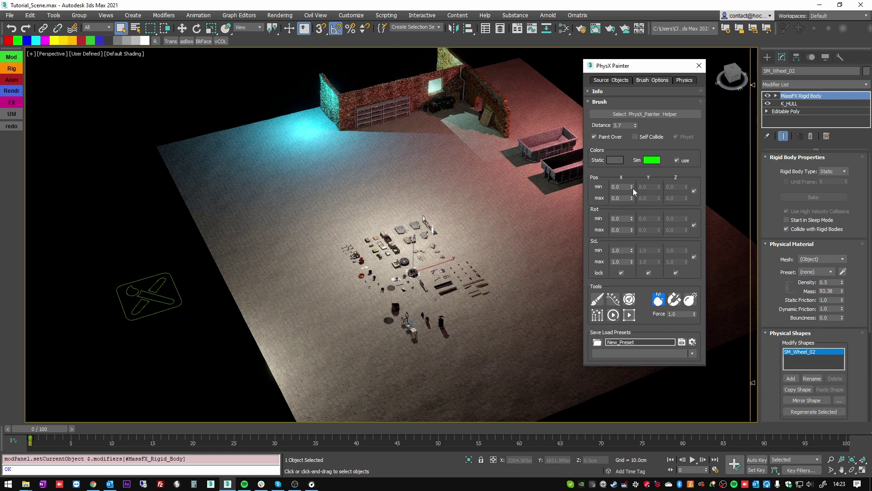
left_click(624, 220)
type("-180")
key("Tab")
type("180")
key("Return")
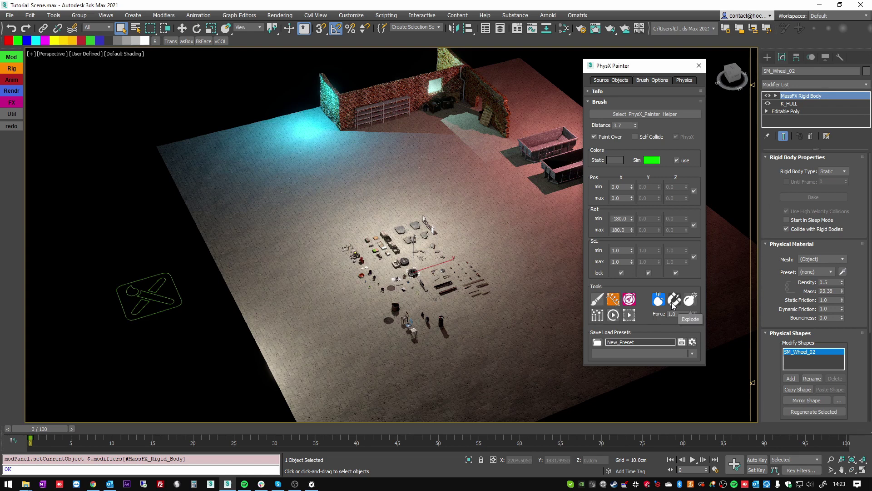
Step: Enable the magnet force mode with a force of 1.5 and set the brush's minimum scale to 0.5
left_click(673, 300)
left_click(686, 313)
double_click(620, 250)
type(".5")
key("Return")
mouse_move(655, 71)
left_mouse_down()
mouse_move(637, 79)
mouse_move(643, 76)
left_mouse_up()
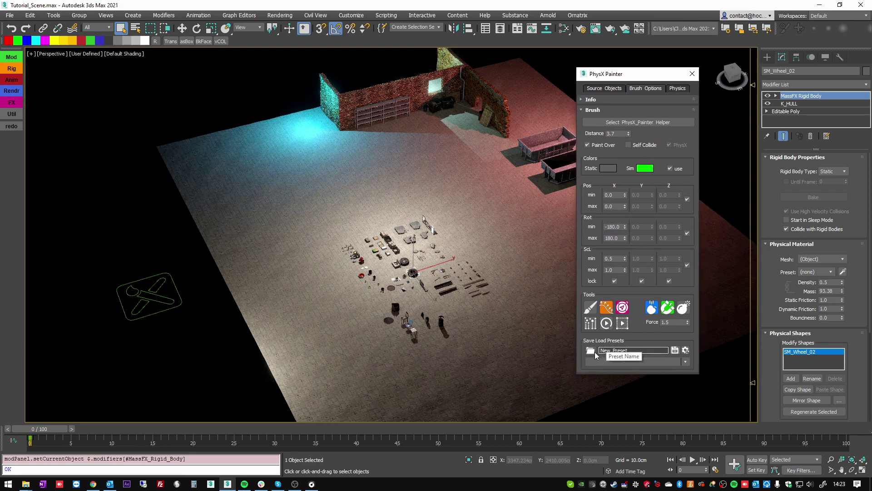
Step: Close the painter window, reopen it from the PhysXPainter001 helper and check the stored brush options
left_click(691, 75)
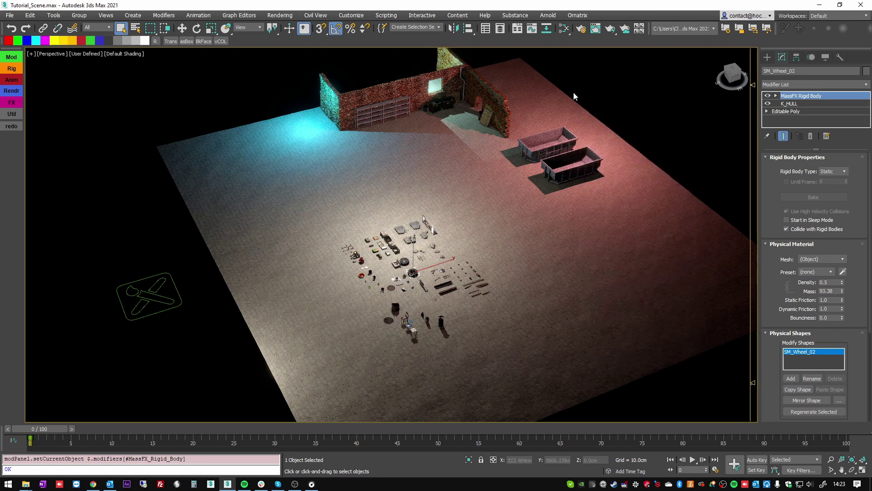
left_click(152, 295)
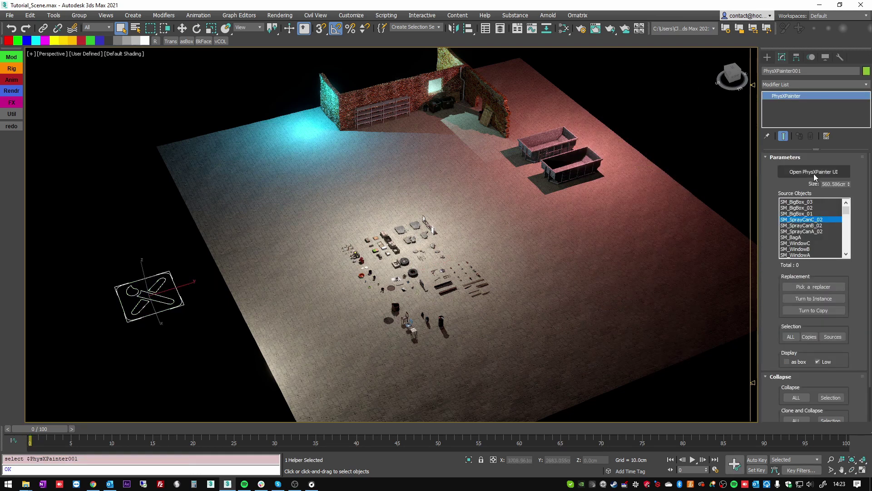
left_click(814, 172)
left_click(641, 88)
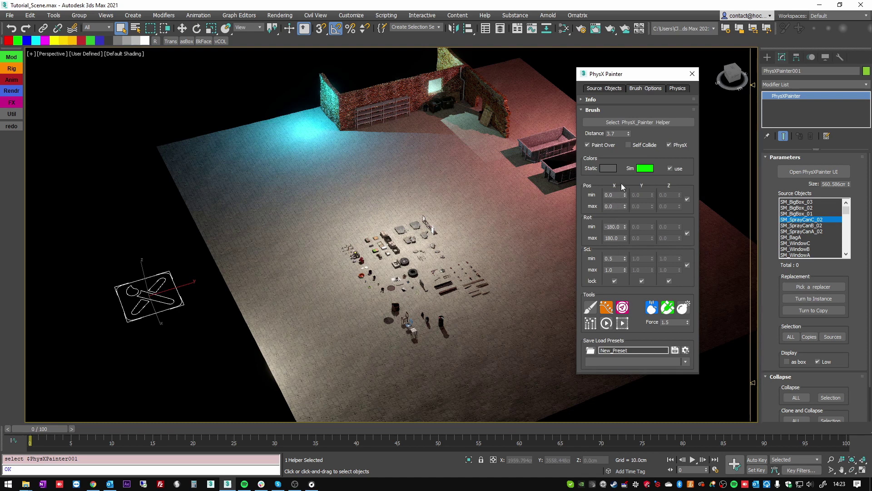
left_click_drag(623, 74, 644, 62)
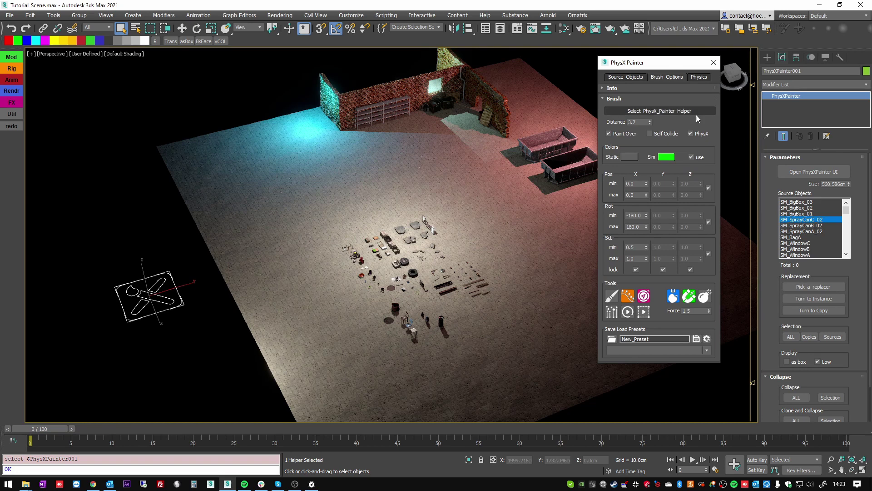
mouse_move(670, 66)
left_mouse_down()
mouse_move(659, 81)
mouse_move(637, 66)
left_mouse_up()
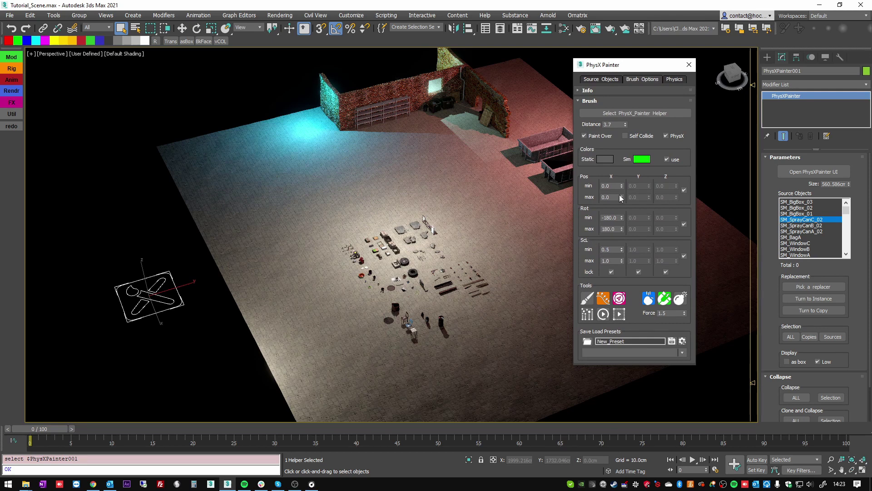
left_click_drag(614, 187, 601, 254)
left_click(614, 260)
left_click_drag(655, 69, 675, 67)
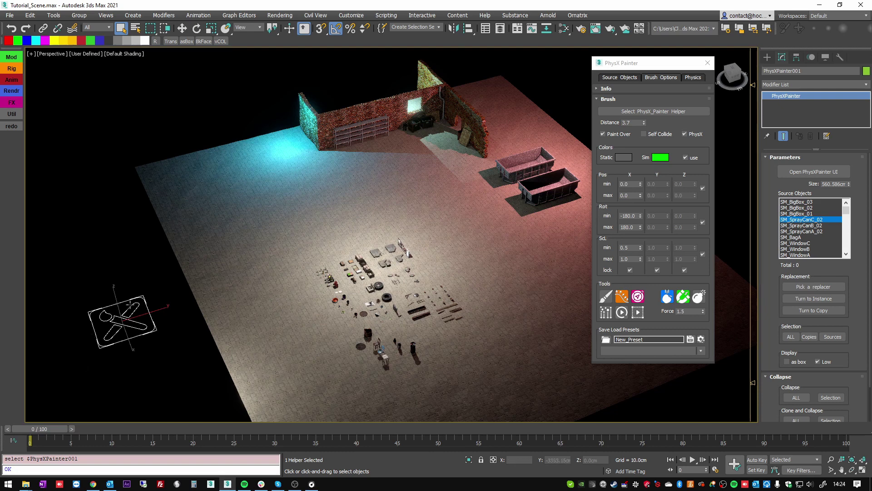
middle_click_drag(127, 306, 161, 285)
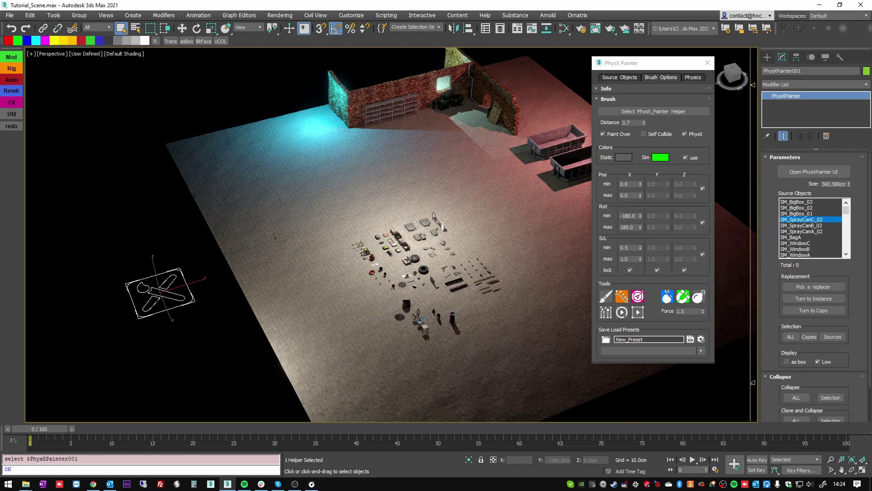
mouse_move(214, 397)
middle_mouse_down()
mouse_move(227, 372)
mouse_move(219, 384)
middle_mouse_up()
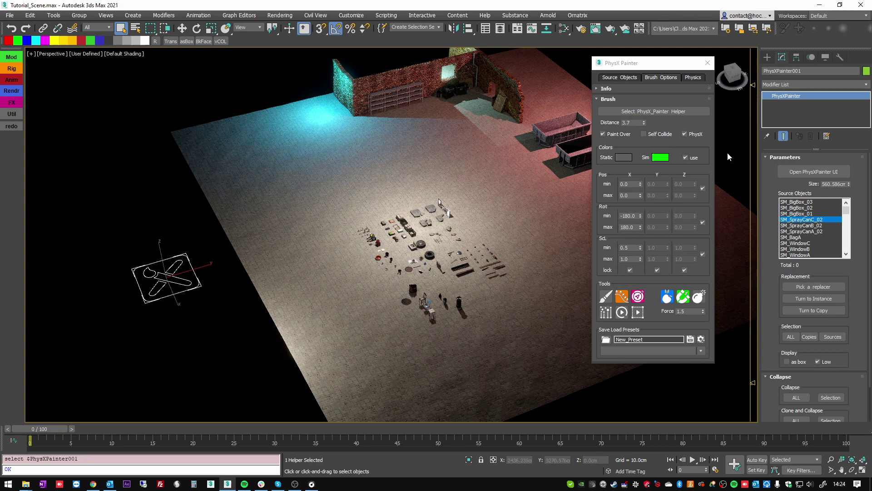
left_click_drag(659, 63, 670, 58)
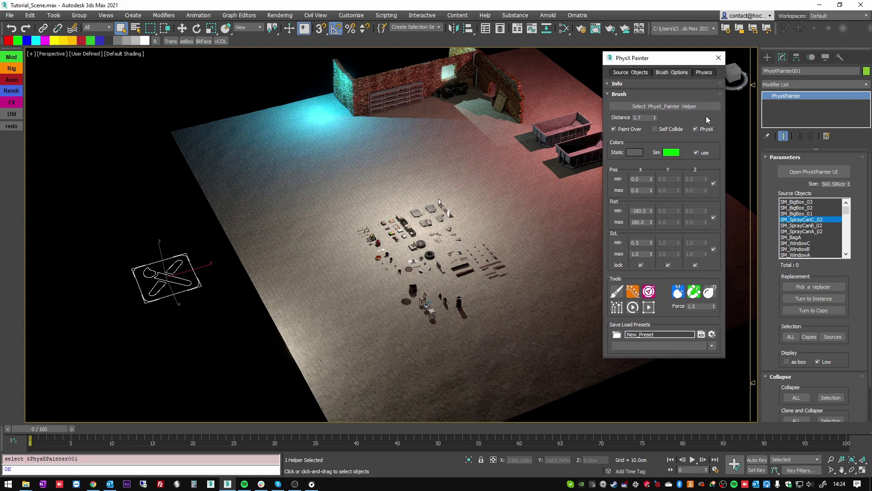
middle_click_drag(568, 69, 542, 86)
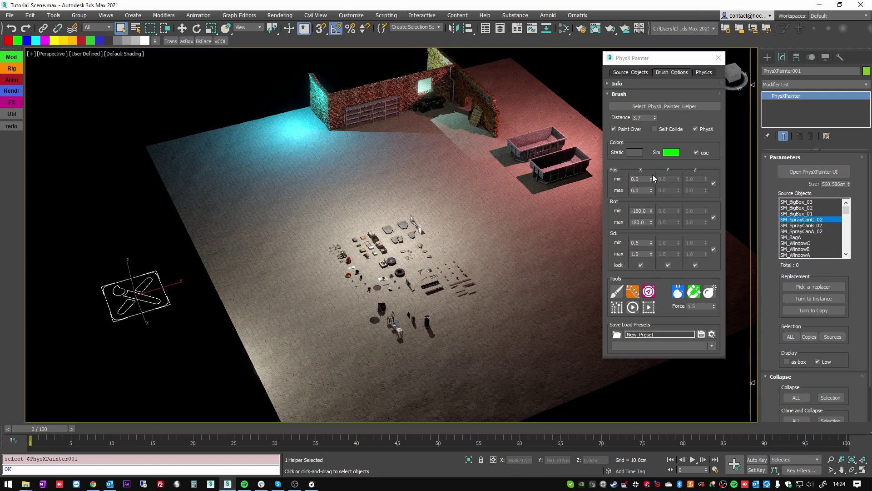
Step: Reset the brush options to the default settings and name the preset Default
left_click(711, 335)
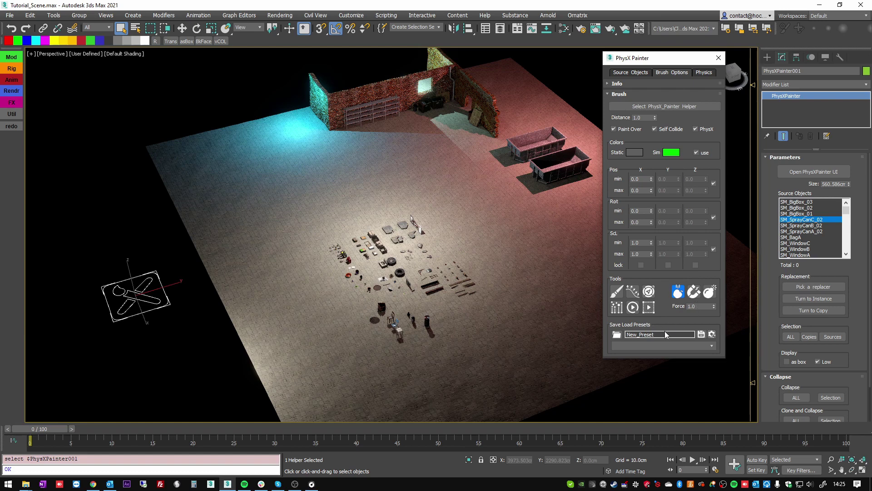
left_click(630, 334)
type("Default")
Step: Choose the Bureau folder as the preset folder, save the Default preset there and check the preset list
left_click(617, 334)
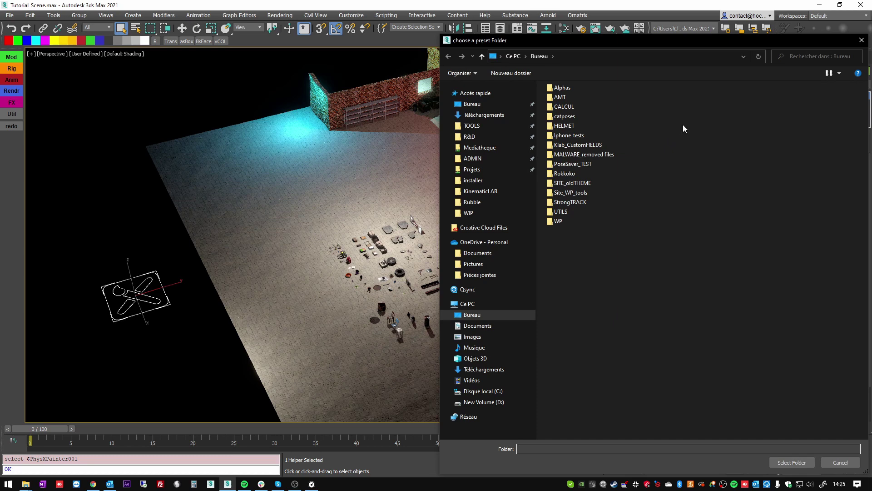
mouse_move(566, 42)
left_mouse_down()
mouse_move(576, 159)
mouse_move(341, 80)
left_mouse_up()
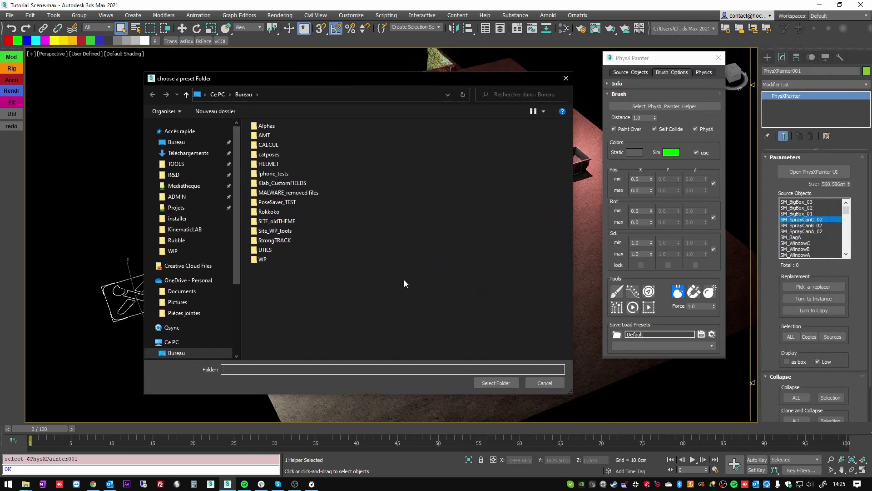
left_click(491, 382)
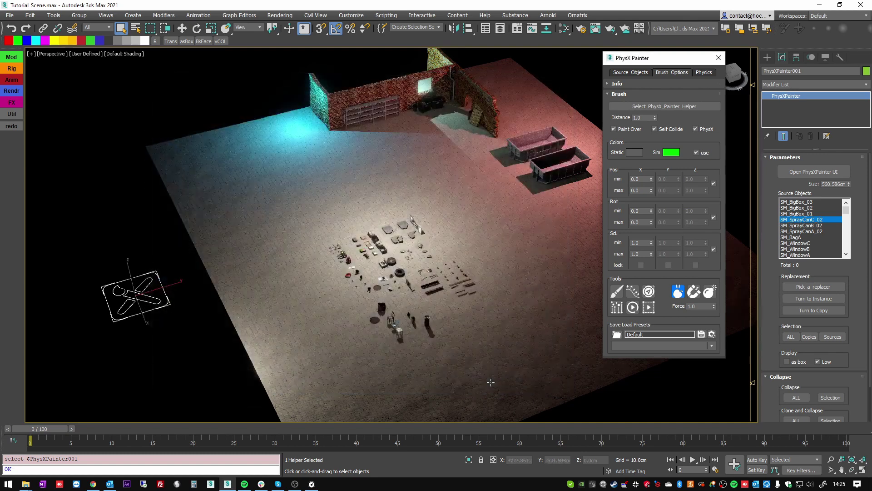
left_click(701, 334)
left_click(712, 345)
left_click(712, 345)
Step: Set the distance to 0.5, X rotation from -180 to 180 and minimum scale to 0.2, and enable the option beside the paint brush
left_click(646, 118)
type(".5")
left_click(644, 178)
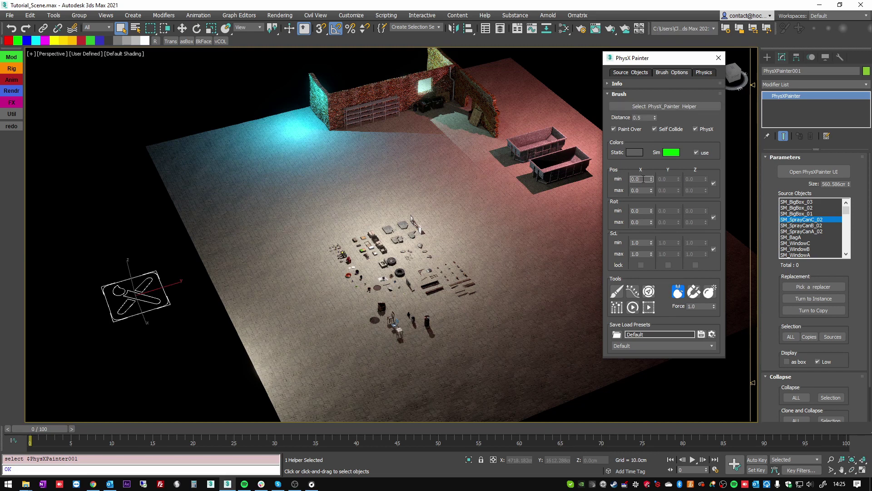
left_click(642, 212)
type("-180")
key("Tab")
type("180")
left_click(638, 242)
left_click(635, 294)
Step: Save the current brush options as a preset named Random
left_click(628, 335)
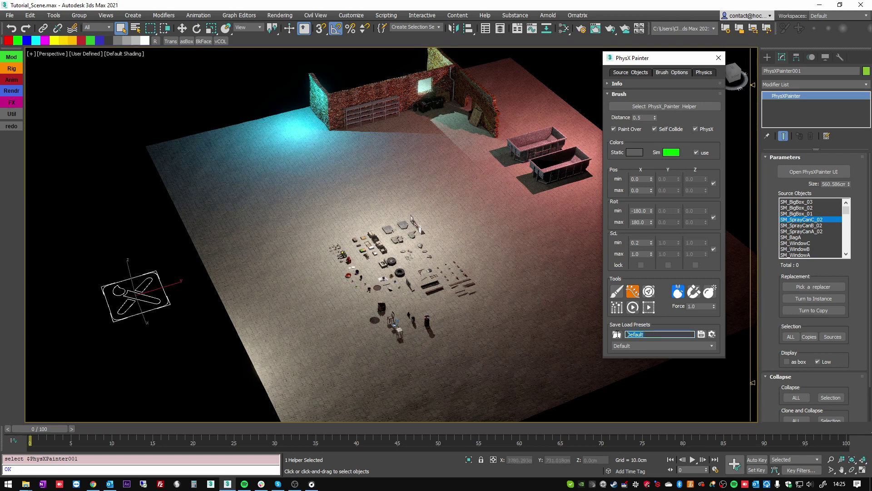
type("Random")
left_click(701, 334)
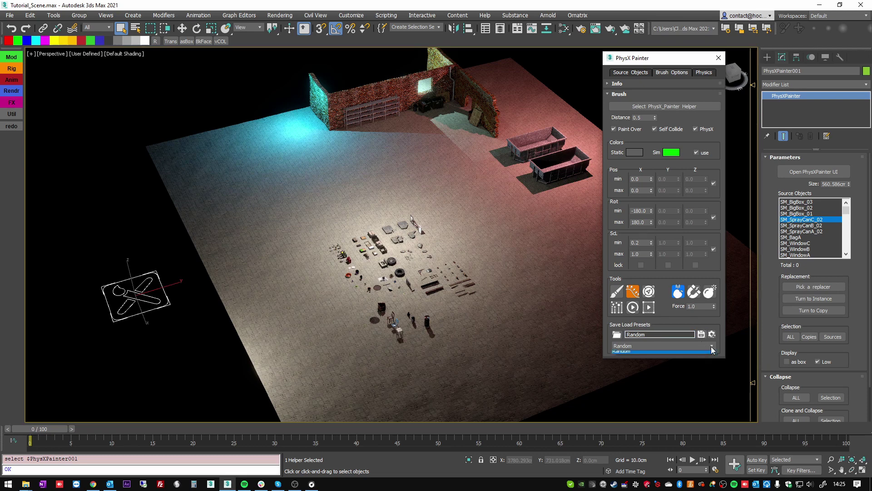
Step: Switch back and forth between the Default and Random presets to compare their options, finishing with Default loaded
left_click(710, 346)
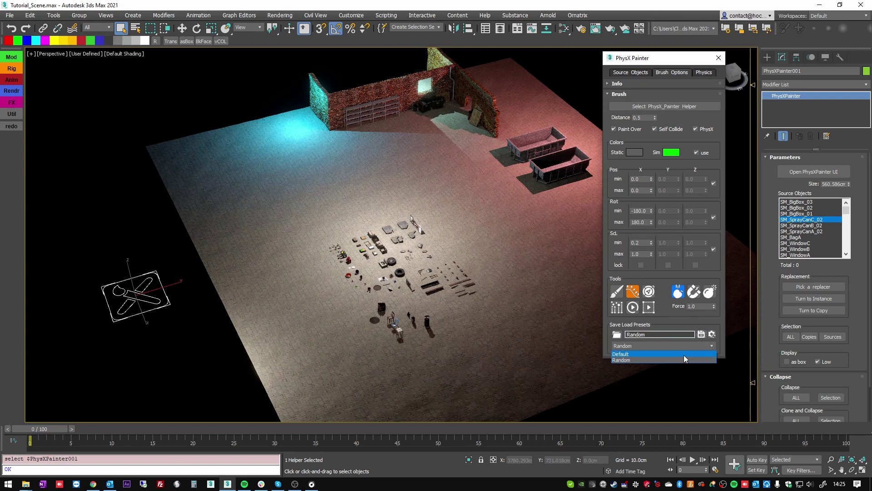
left_click(683, 355)
left_click(688, 345)
left_click(677, 359)
left_click(675, 345)
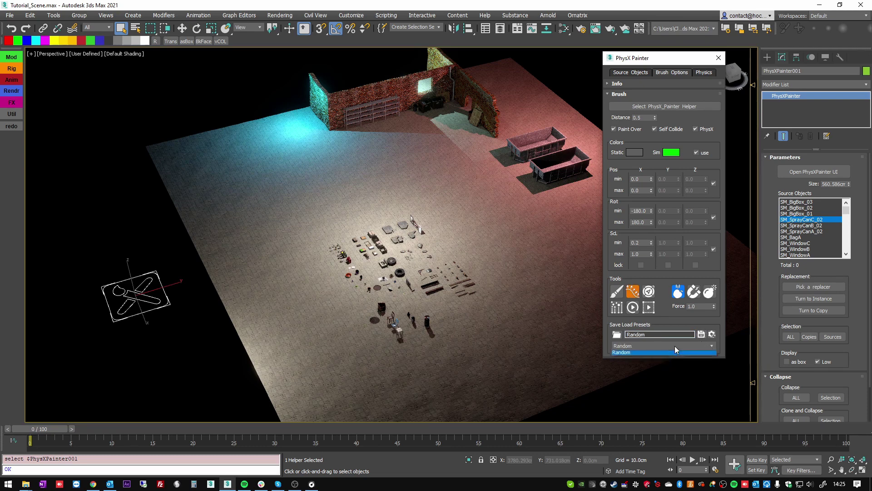
left_click(671, 353)
left_click(665, 346)
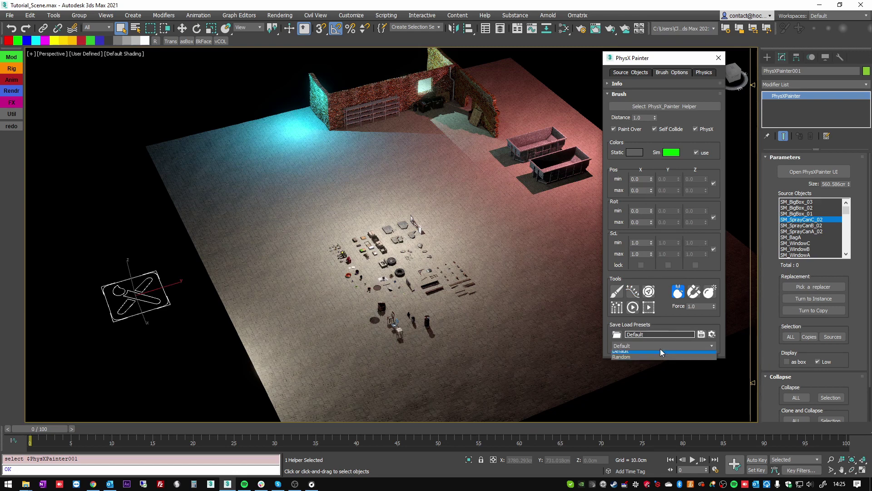
left_click(627, 360)
left_click(626, 346)
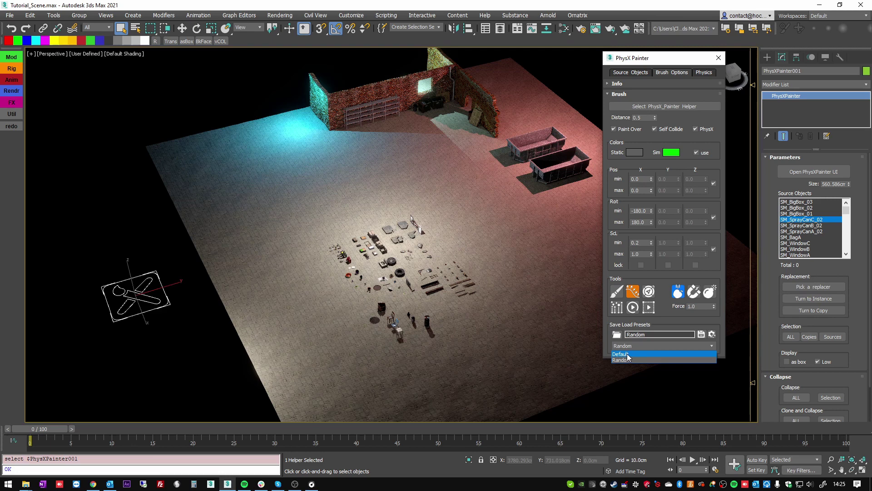
left_click(628, 354)
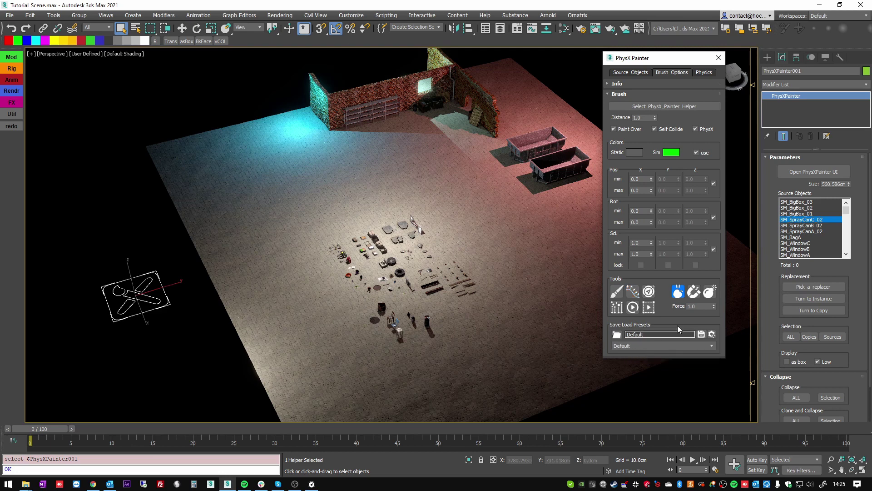
Step: Enable the Attract force mode, set the brush distance to 0 and the X rotation range from -180 to 180
left_click(694, 293)
double_click(642, 117)
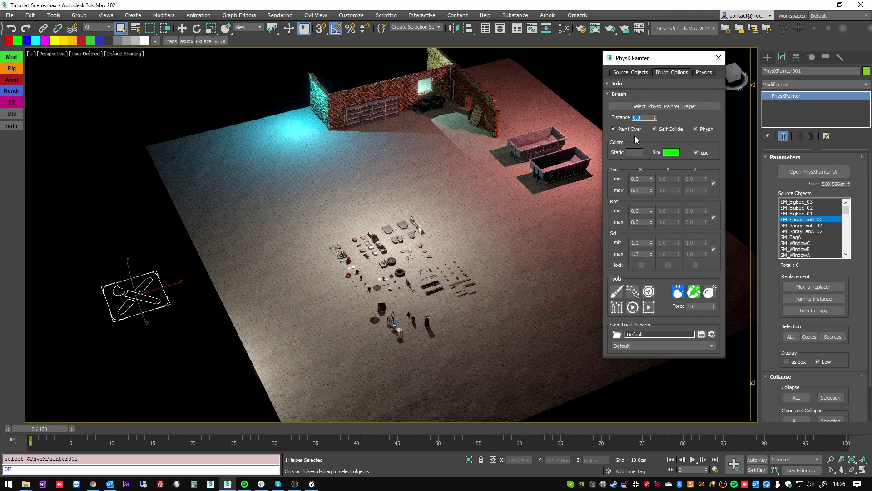
left_click_drag(640, 211, 618, 211)
type("-180")
key("Tab")
type("180")
key("Tab")
Step: Set the brush's minimum scale to 0.2 and the force to 2.0
double_click(643, 243)
type("-")
key("Return")
double_click(692, 306)
Step: Save the current brush options as a preset named Attract
left_click_drag(659, 335, 626, 335)
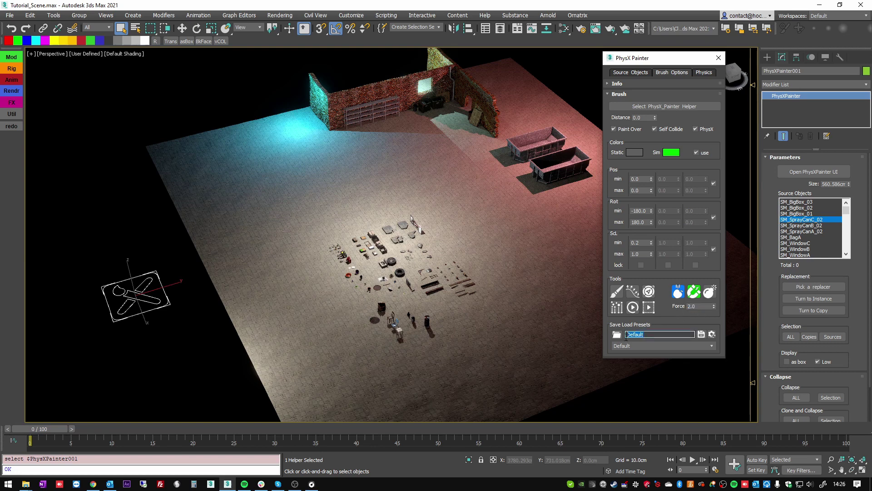
type("Attract")
Step: Try the saved presets from the preset list, finishing with Default loaded
left_click(697, 345)
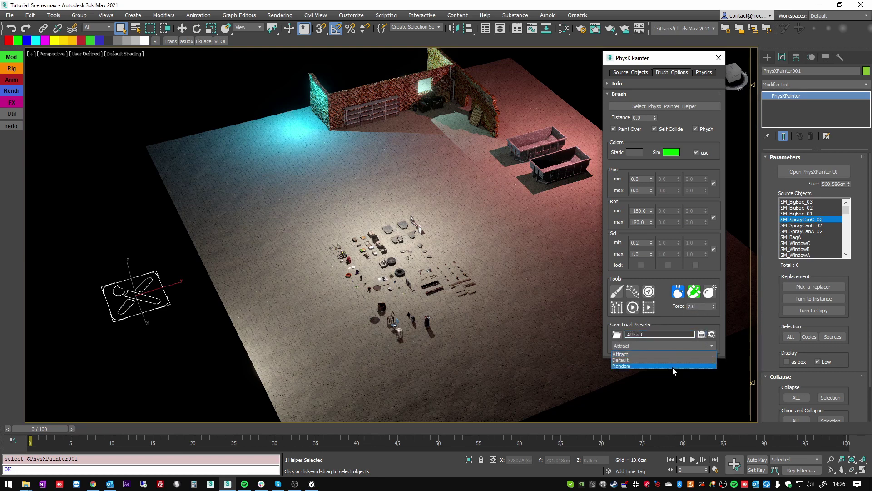
left_click(679, 353)
left_click(700, 345)
left_click(661, 344)
left_click(661, 344)
left_click(638, 359)
Step: Paint a strip of debris with the Default preset on the floor in front of the shelves
middle_click_drag(413, 123, 404, 223)
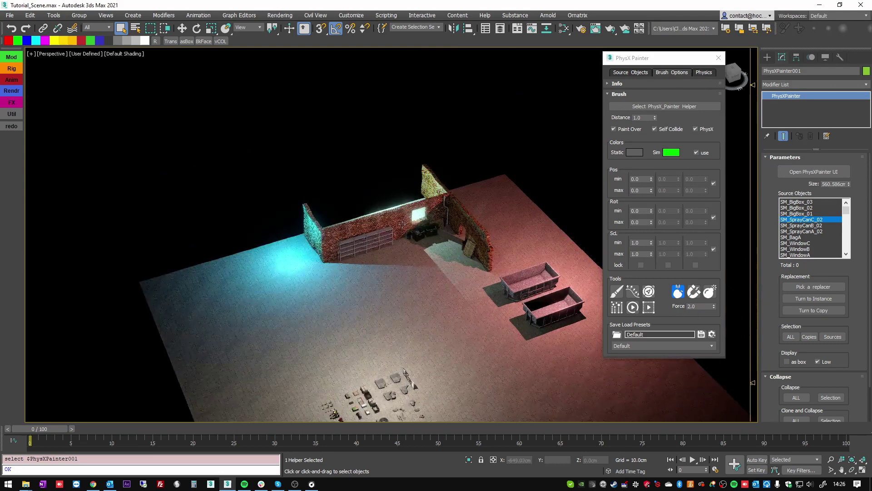
scroll(401, 223, "up", 5)
middle_click_drag(415, 253, 400, 213)
scroll(409, 218, "up", 3)
left_click(632, 291)
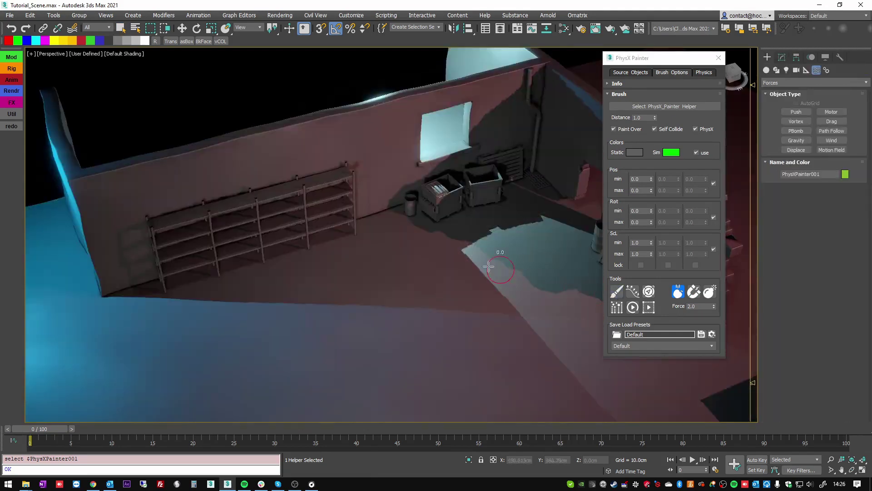
mouse_move(362, 309)
left_mouse_down()
mouse_move(444, 358)
mouse_move(401, 356)
mouse_move(413, 362)
mouse_move(440, 326)
left_mouse_up()
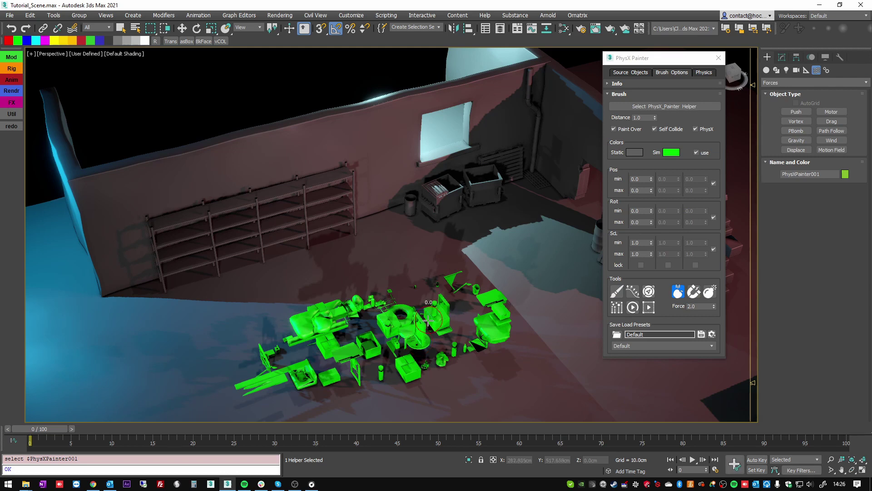
Step: Load the Random preset and paint a second debris pile on the open floor beyond the first one
left_click(648, 346)
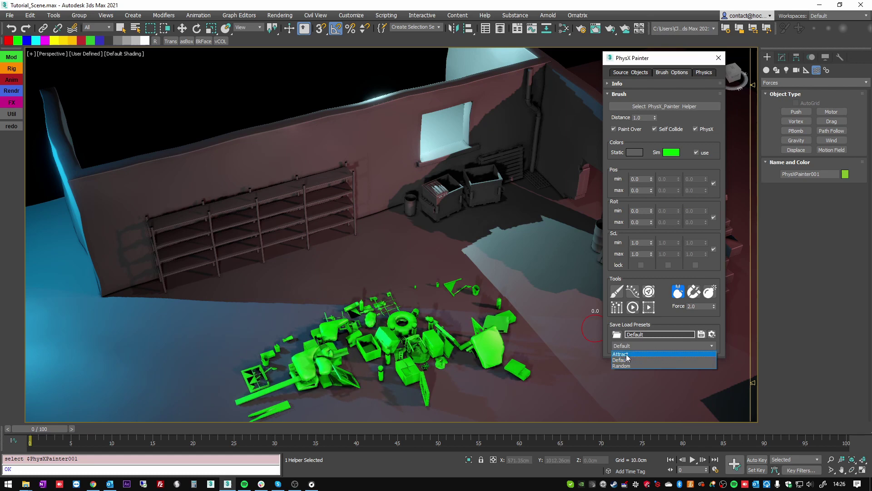
left_click(621, 366)
mouse_move(548, 375)
middle_mouse_down()
mouse_move(468, 316)
mouse_move(440, 261)
middle_mouse_up()
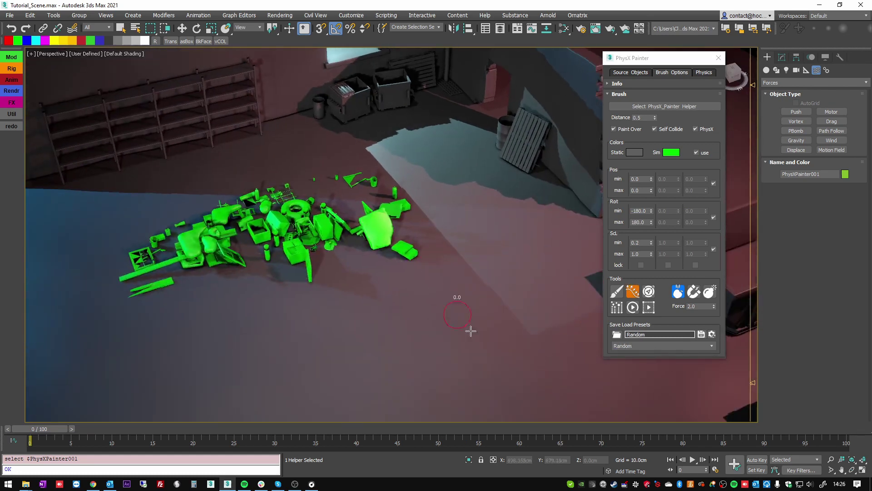
mouse_move(470, 323)
left_mouse_down()
mouse_move(377, 350)
mouse_move(338, 390)
mouse_move(440, 413)
mouse_move(541, 352)
mouse_move(459, 359)
mouse_move(377, 386)
mouse_move(396, 318)
mouse_move(487, 293)
left_mouse_up()
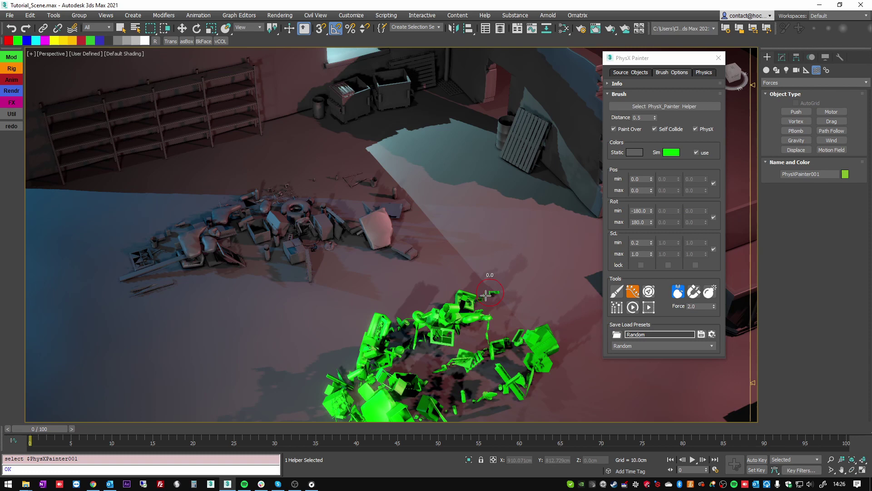
Step: Load the Attract preset, paint a compact debris pile on the empty floor beside the other two and finish painting
middle_click_drag(484, 295, 587, 231)
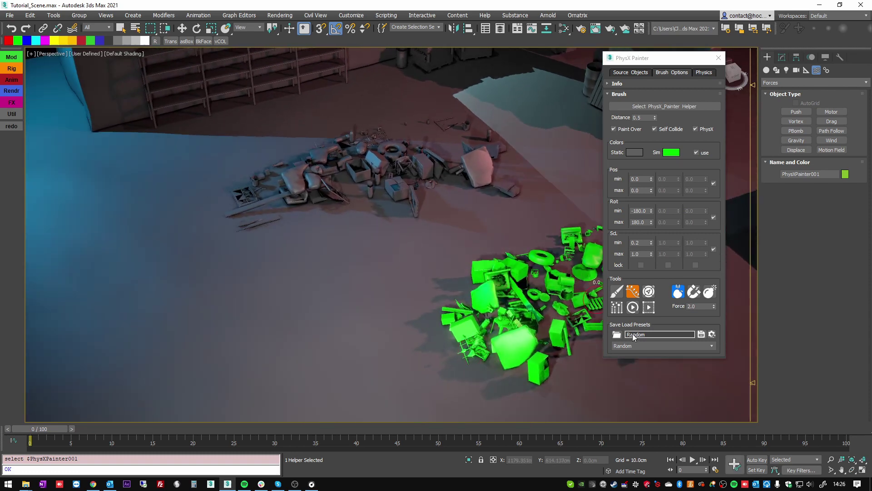
left_click(704, 341)
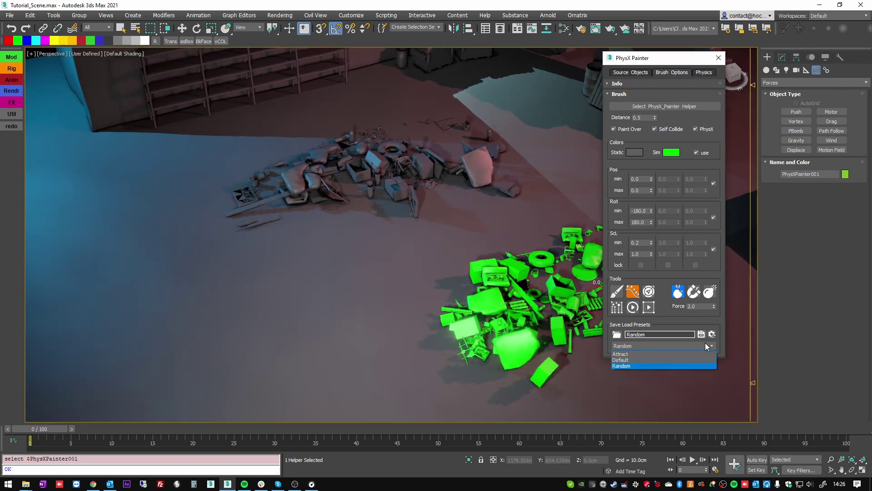
left_click(639, 355)
mouse_move(292, 311)
left_mouse_down()
mouse_move(307, 298)
mouse_move(209, 287)
mouse_move(296, 338)
mouse_move(208, 378)
mouse_move(186, 291)
mouse_move(163, 340)
mouse_move(245, 359)
mouse_move(213, 277)
mouse_move(159, 384)
mouse_move(286, 313)
mouse_move(227, 386)
mouse_move(255, 321)
mouse_move(284, 314)
mouse_move(259, 325)
mouse_move(214, 322)
mouse_move(241, 316)
left_mouse_up()
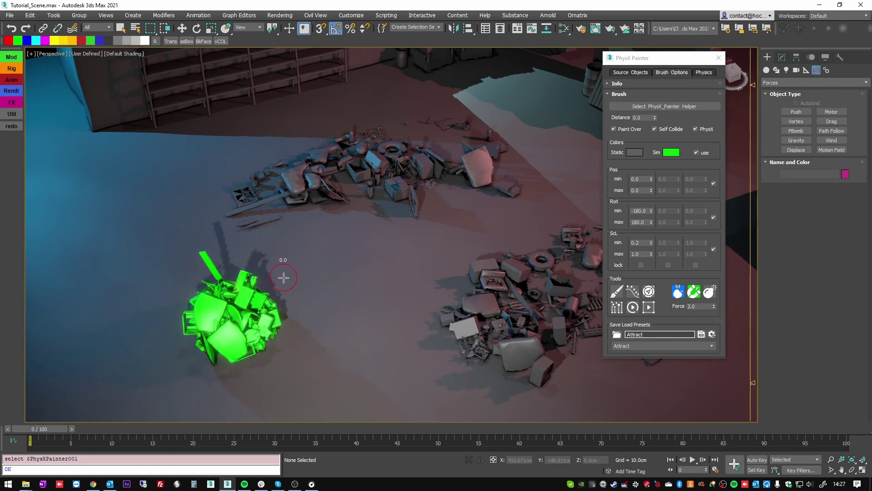
middle_click_drag(282, 277, 390, 253)
right_click(401, 233)
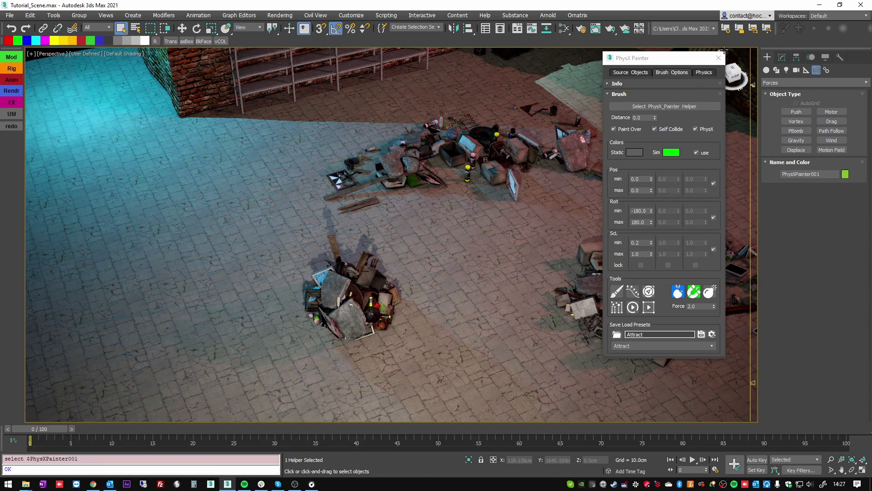
Step: Close the painter window, reopen it from the PhysXPainter001 helper and check the saved presets in the brush options
left_click(718, 58)
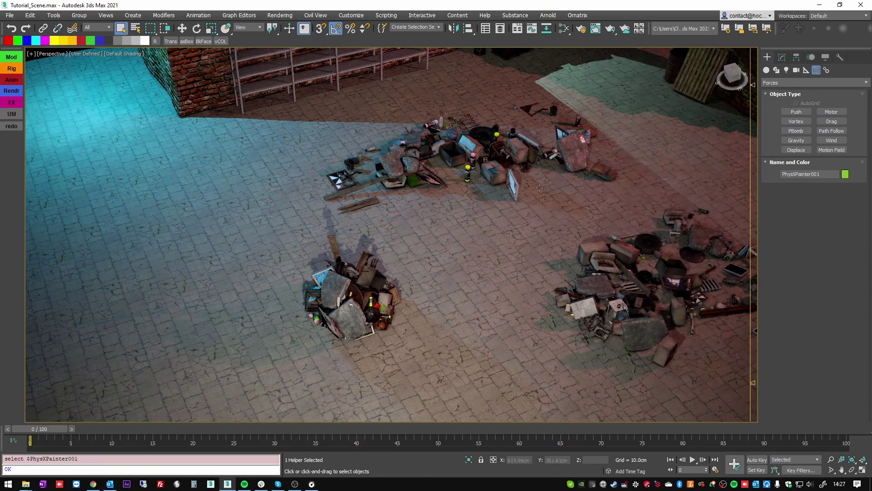
left_click(782, 57)
left_click(799, 173)
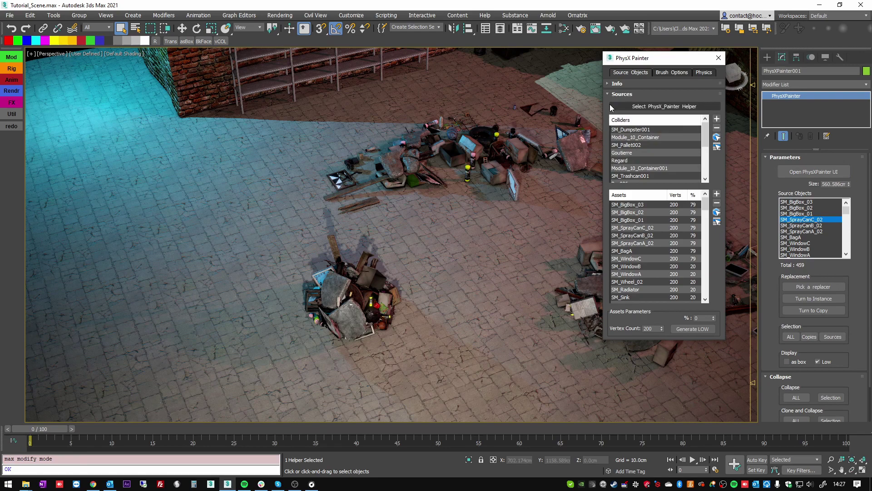
left_click(669, 74)
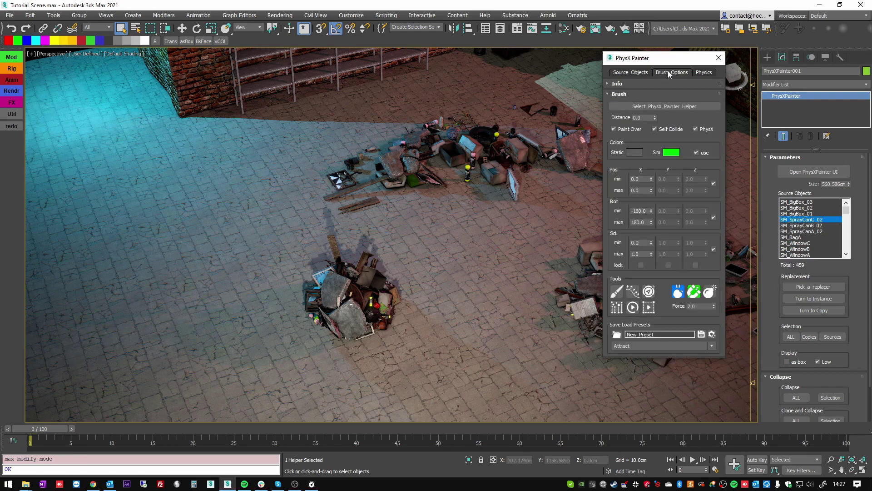
left_click(713, 346)
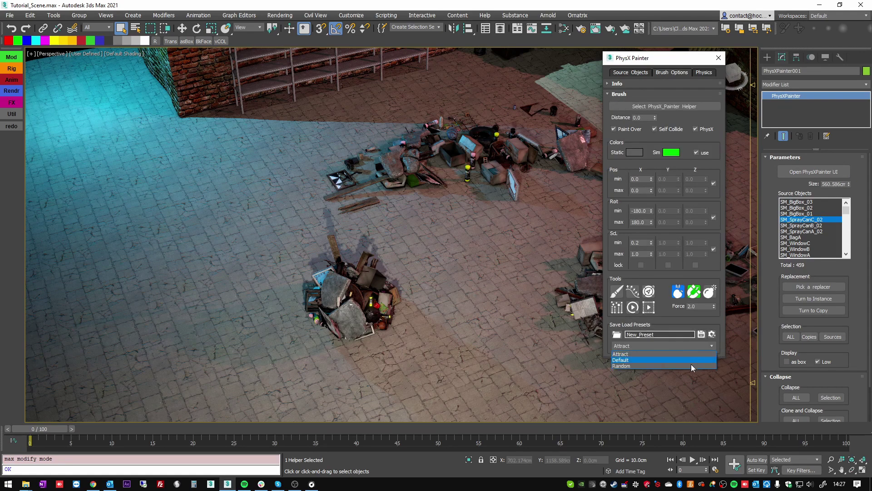
left_click(710, 347)
left_click(711, 345)
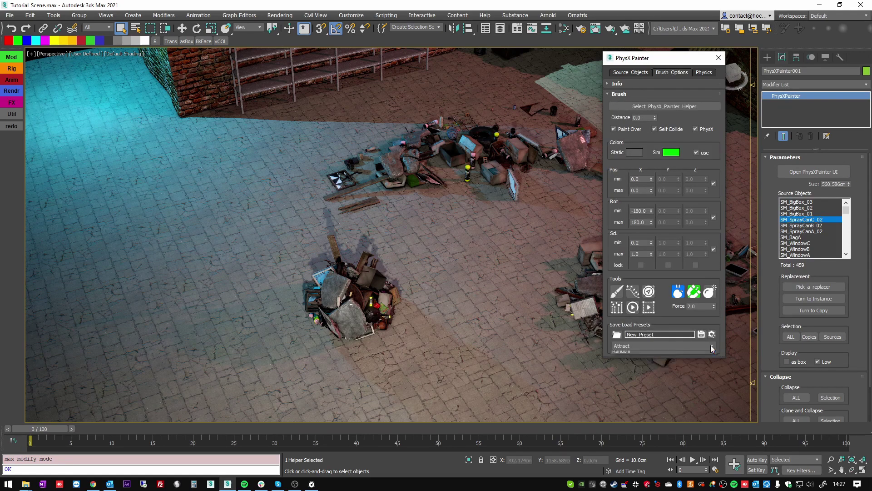
Step: View the preset folder chooser and close it without selecting another folder
left_click(617, 336)
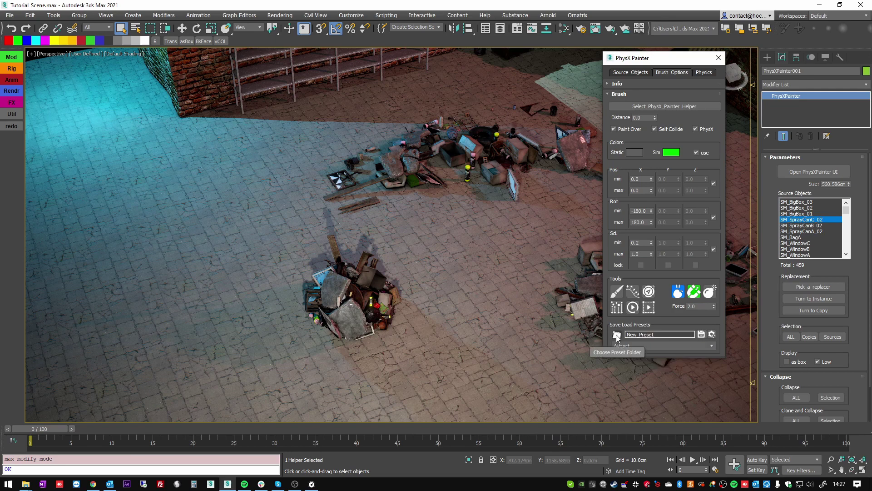
left_click(617, 335)
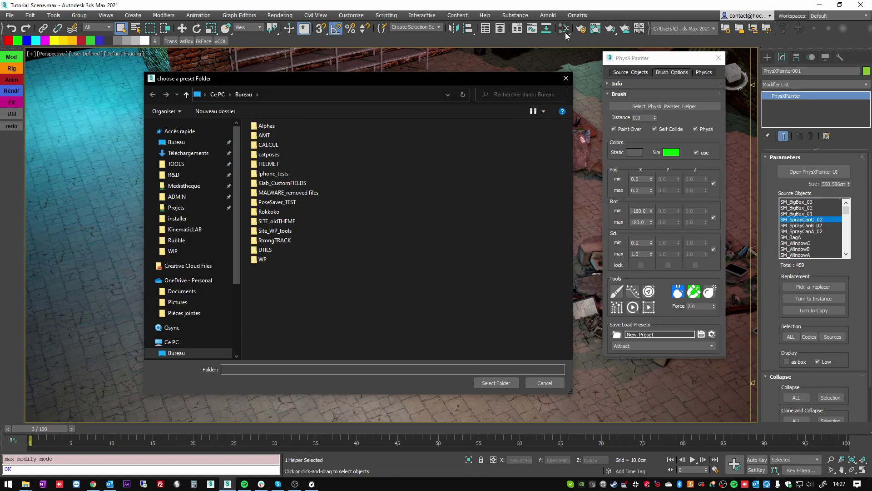
left_click(566, 79)
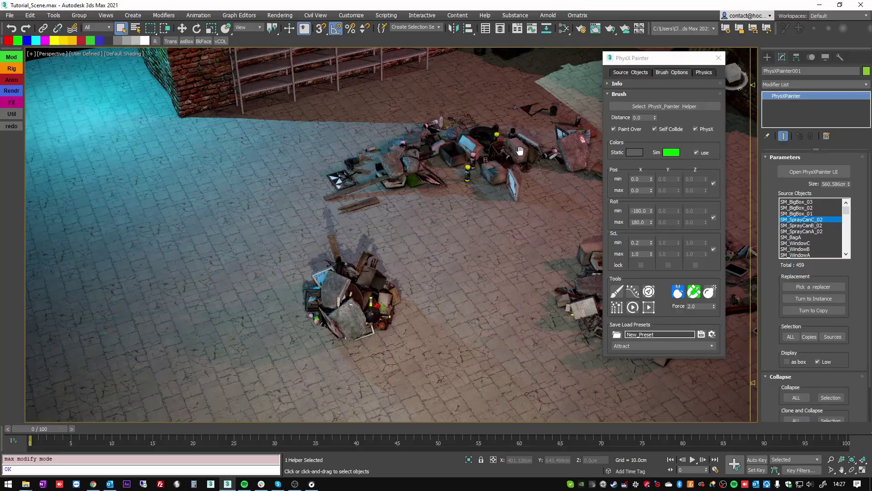